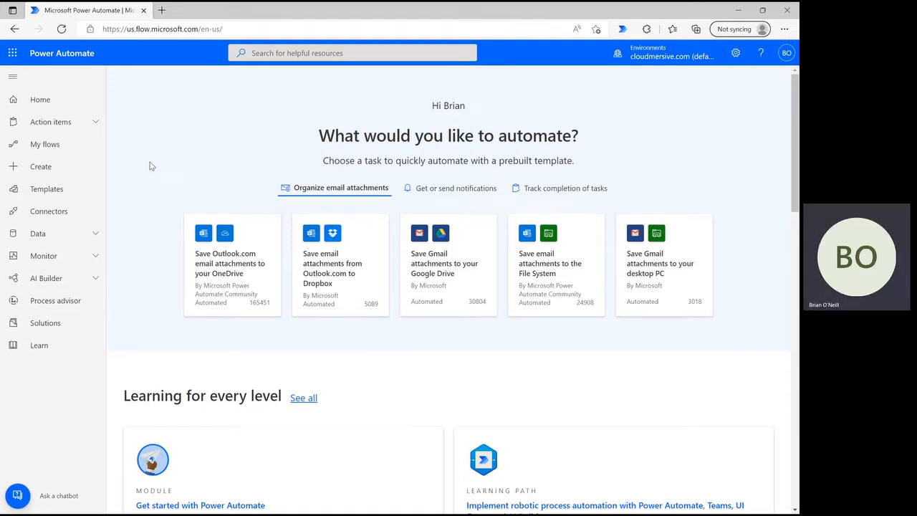
# Create an instant cloud flow named "Artistic Painting" that uses the "Manually trigger a flow" trigger
pyautogui.click(69, 166)
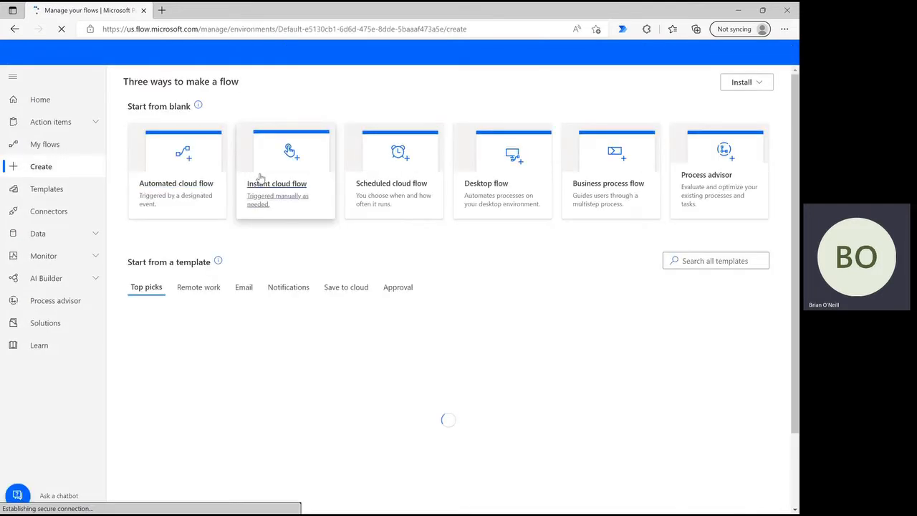
pyautogui.click(261, 178)
pyautogui.write('Ar')
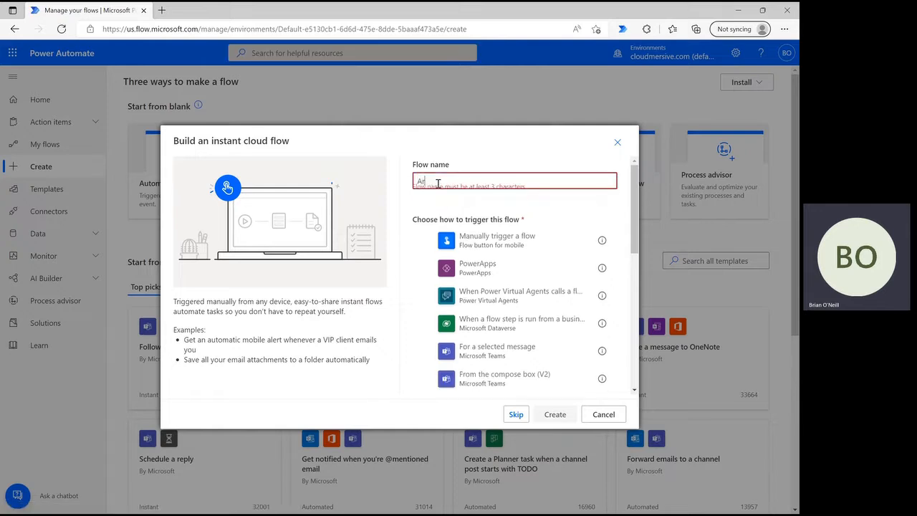
pyautogui.write('tistic Pain')
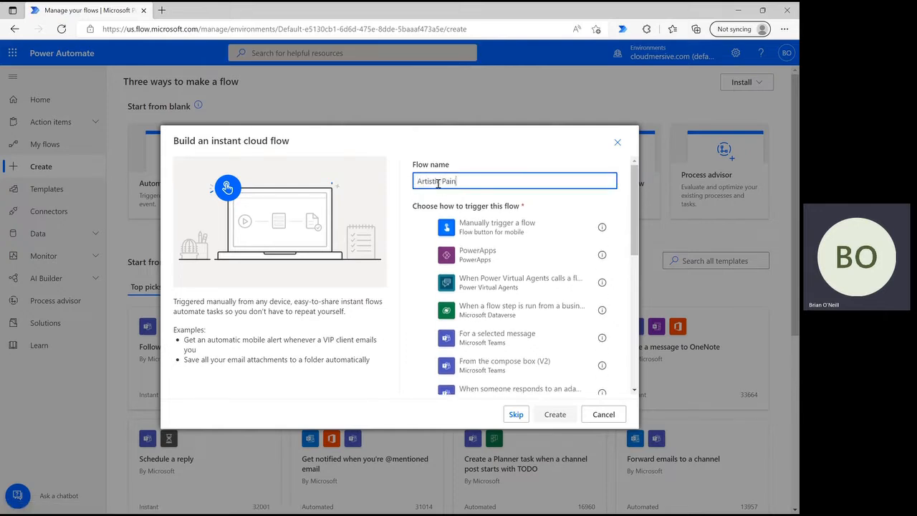
pyautogui.write('ting')
pyautogui.click(467, 230)
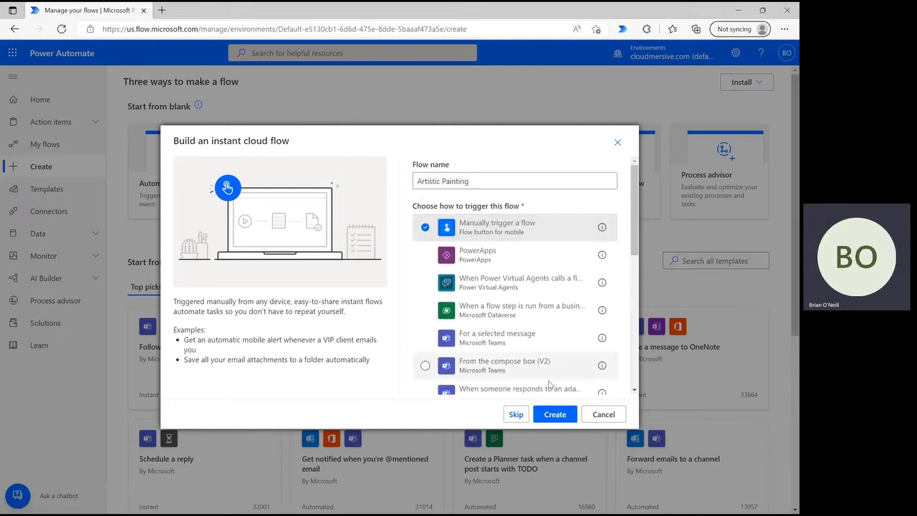
pyautogui.click(562, 421)
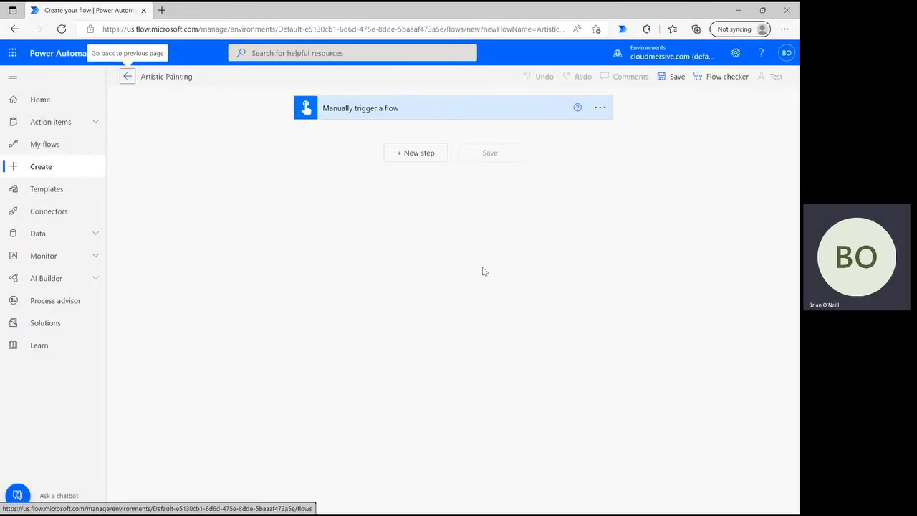
# Add the SharePoint "Get file content" action as a new step after the trigger
pyautogui.click(418, 154)
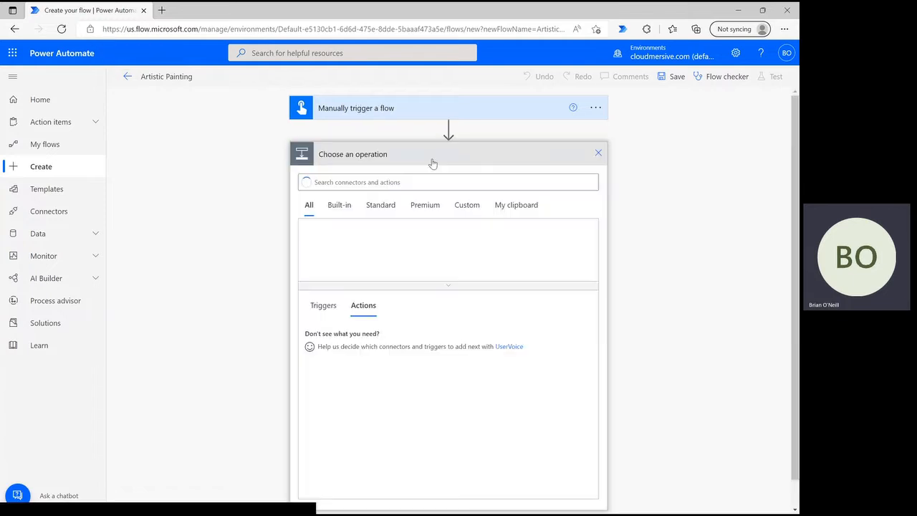
pyautogui.write('Get fi')
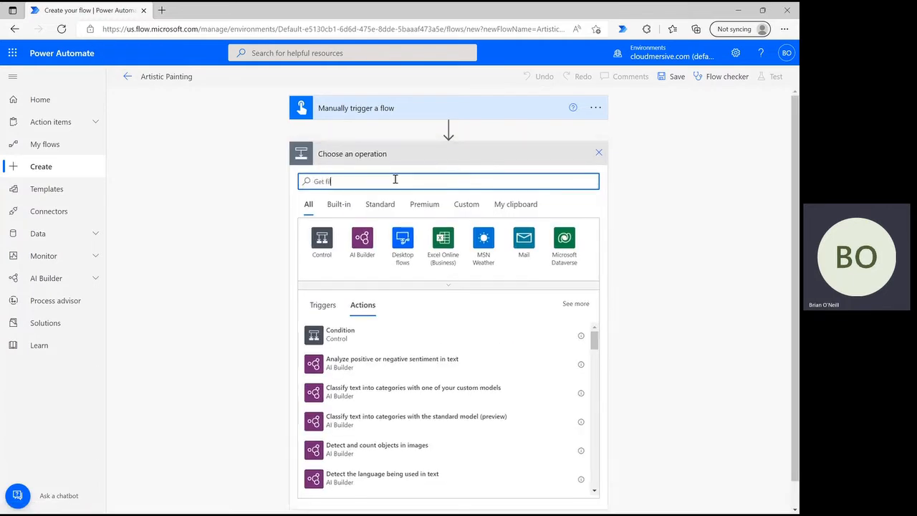
pyautogui.write('le content')
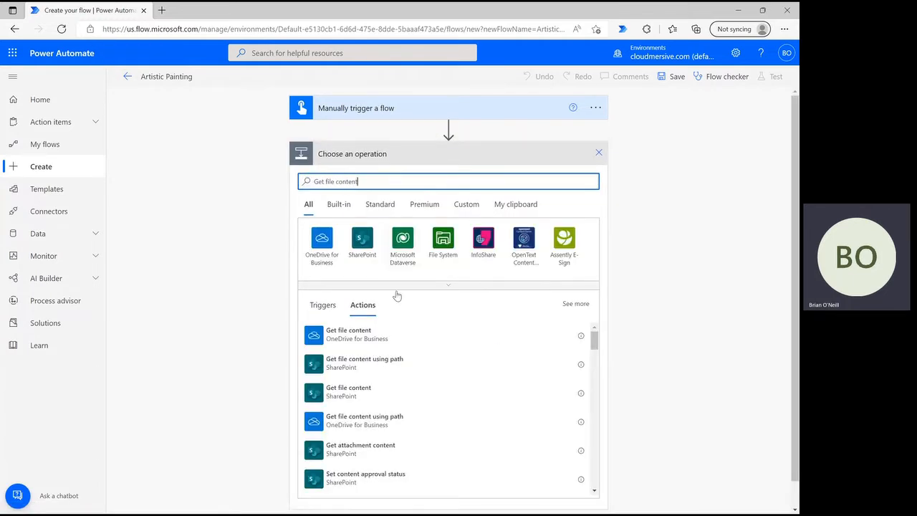
pyautogui.click(392, 391)
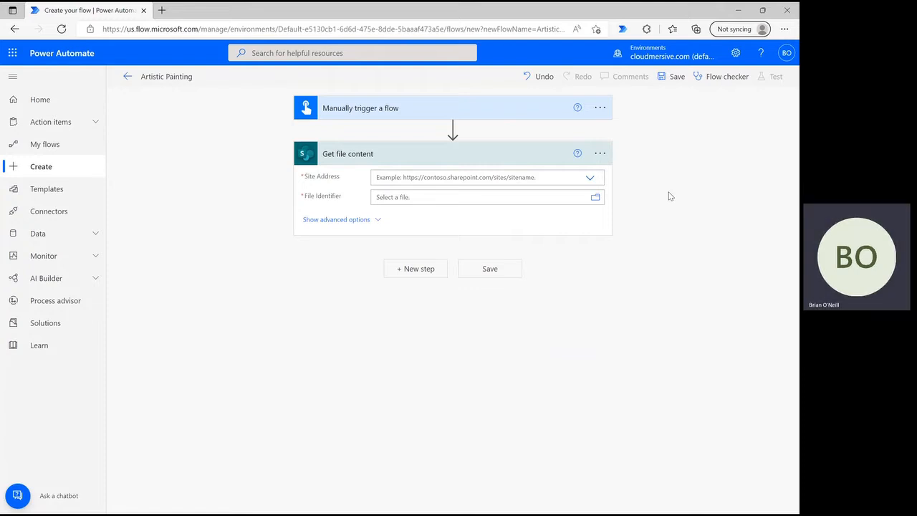
# Point Get file content to the Content Team site and the file /Shared Documents/Power Automate Samples/Picture1.jpg
pyautogui.click(591, 178)
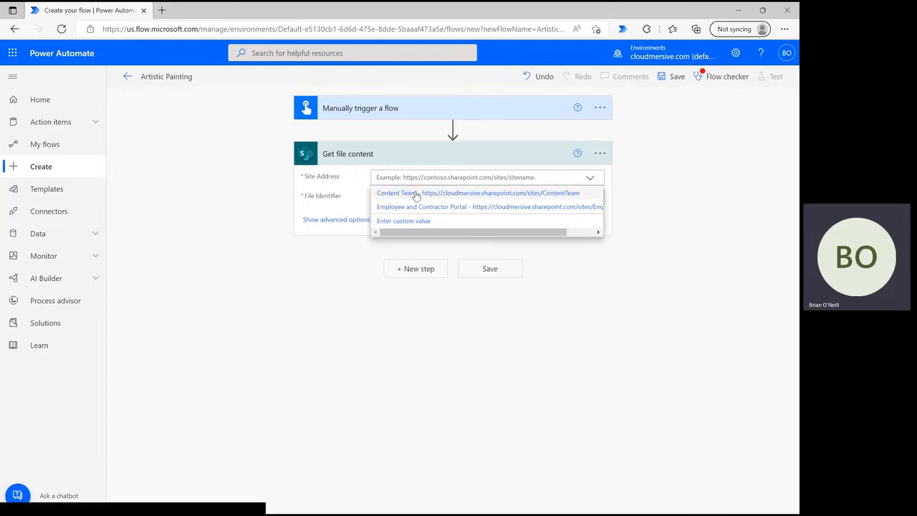
pyautogui.click(412, 192)
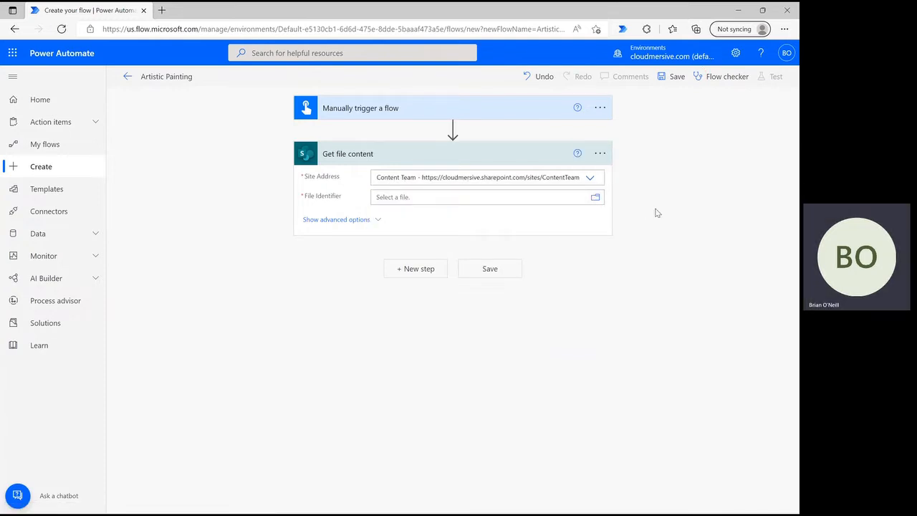
pyautogui.click(595, 197)
pyautogui.click(747, 331)
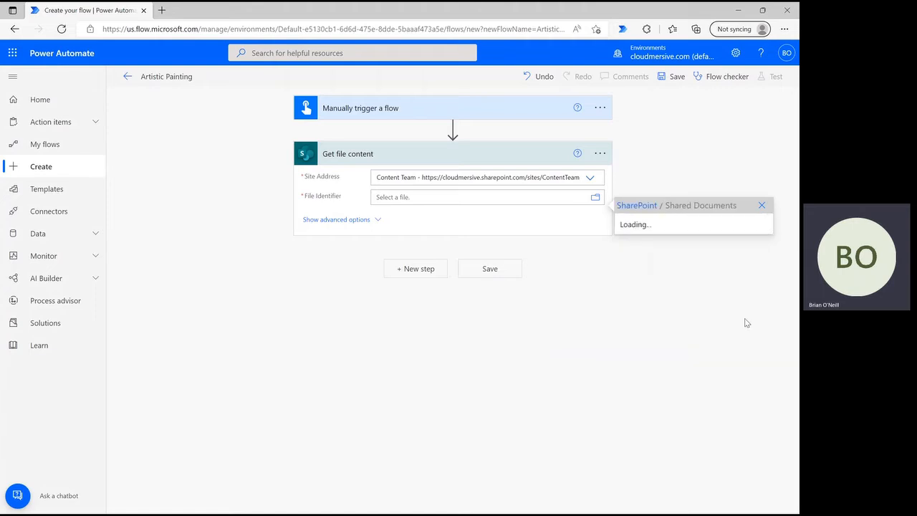
pyautogui.scroll(-4, 697, 301)
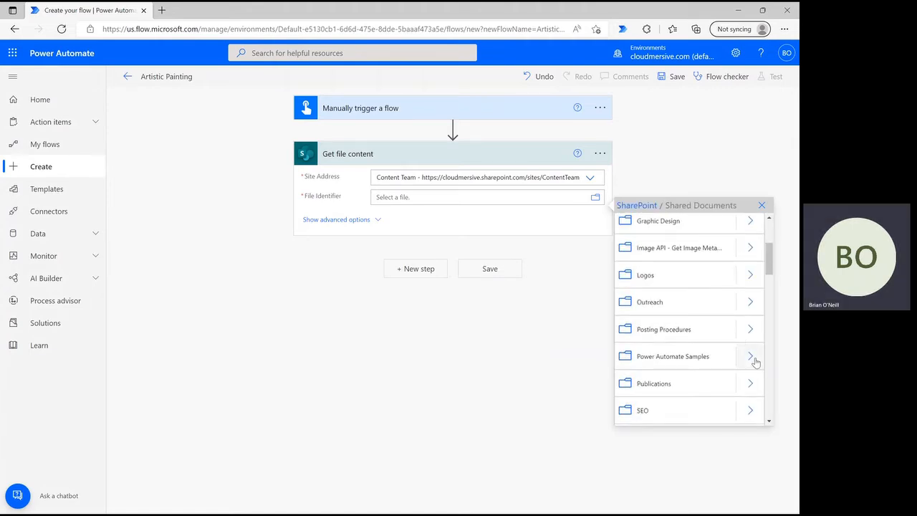
pyautogui.click(752, 355)
pyautogui.click(667, 233)
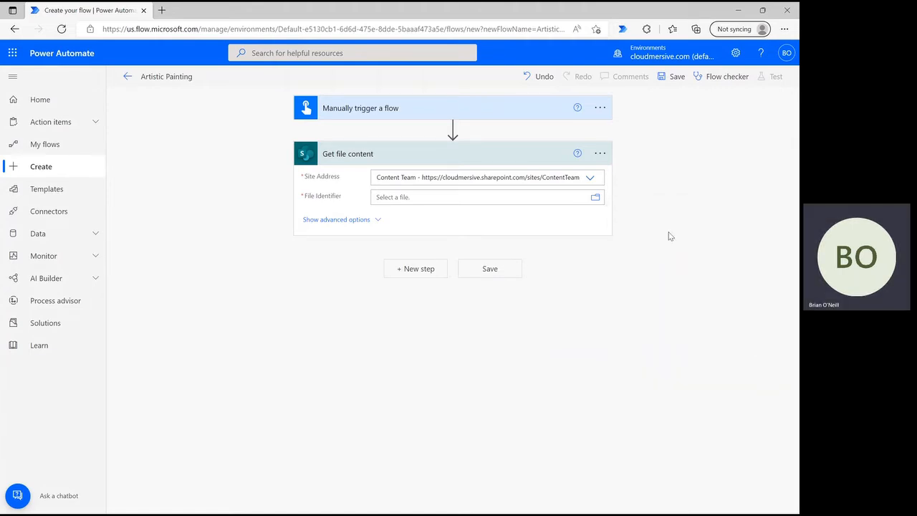
pyautogui.click(316, 280)
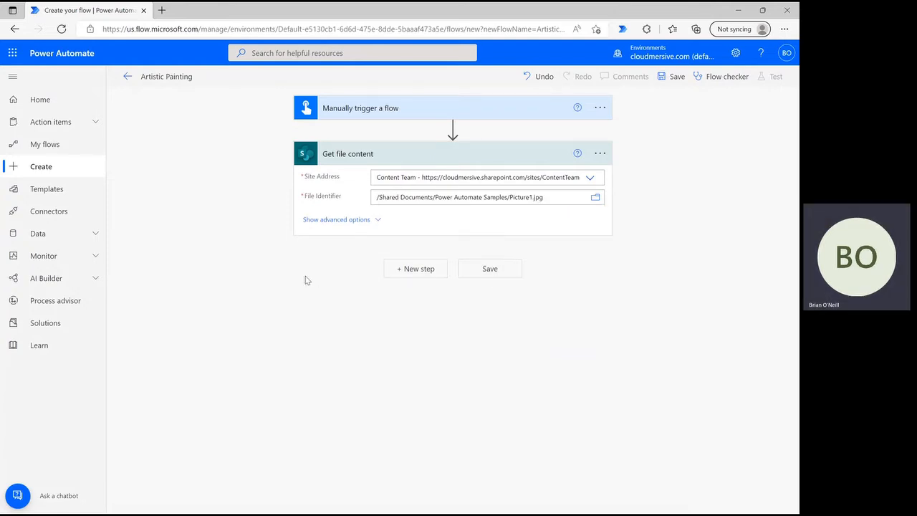
# Add the Cloudmersive Image Processing action "Transform an image into an artistic painting automatically" after Get file content
pyautogui.click(407, 270)
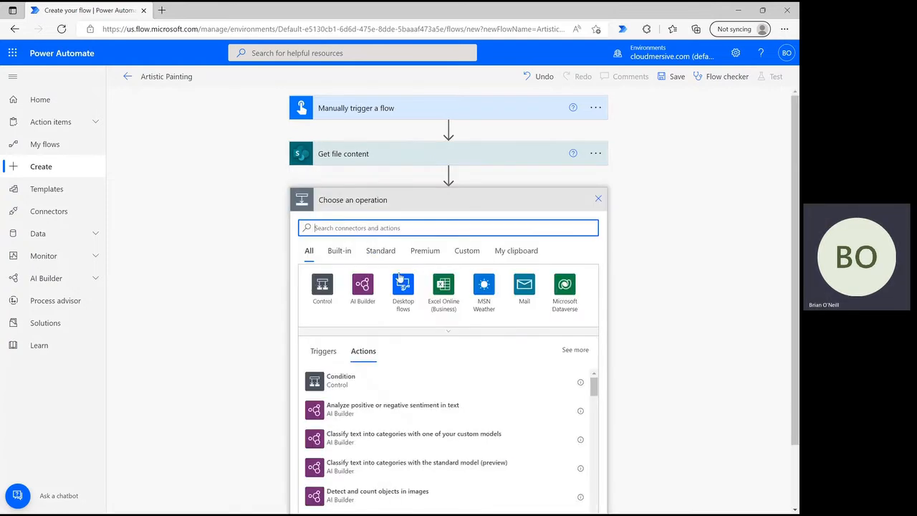
pyautogui.write('Cloudmersive')
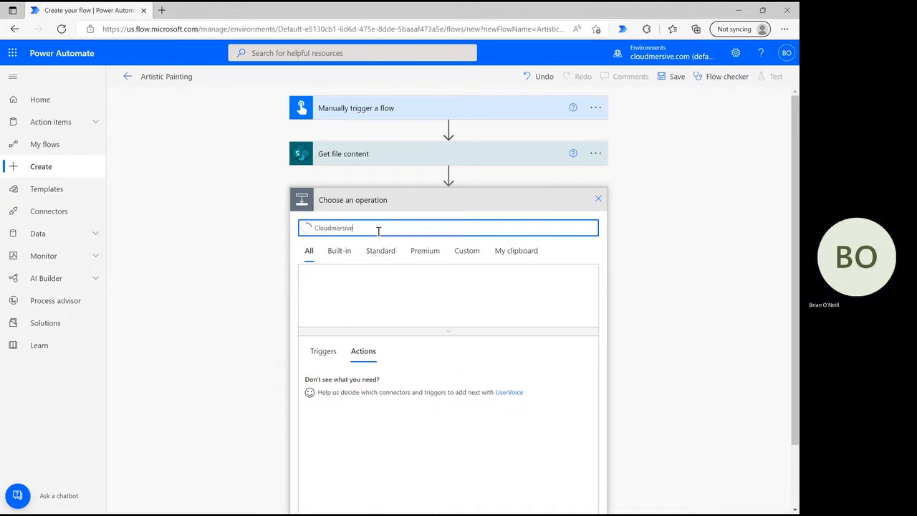
pyautogui.click(449, 332)
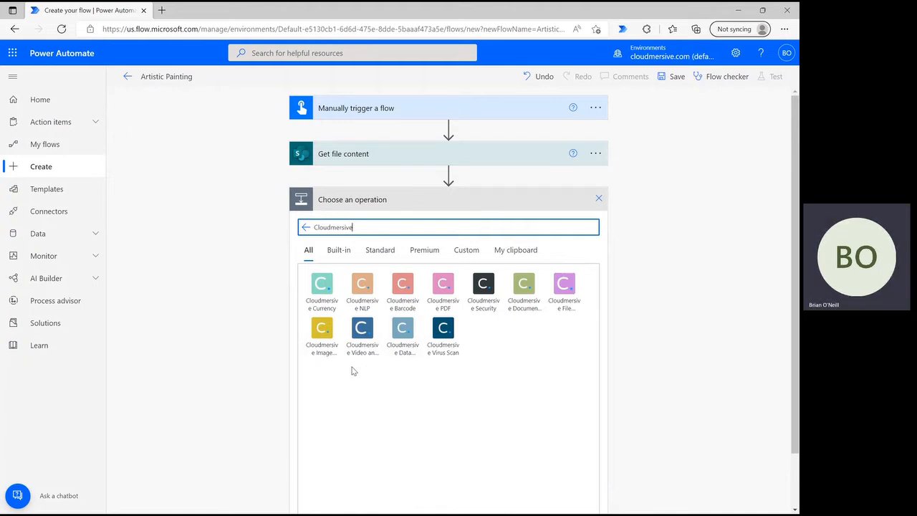
pyautogui.click(323, 334)
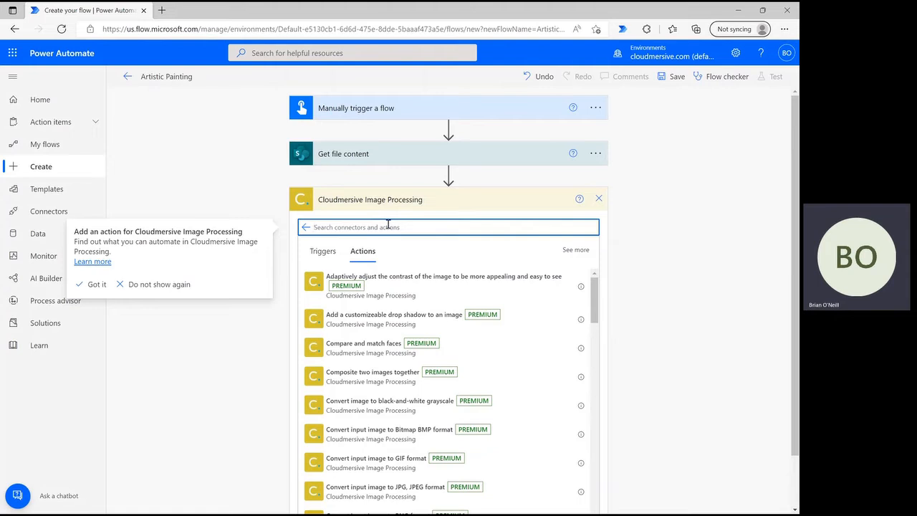
pyautogui.write('artistic')
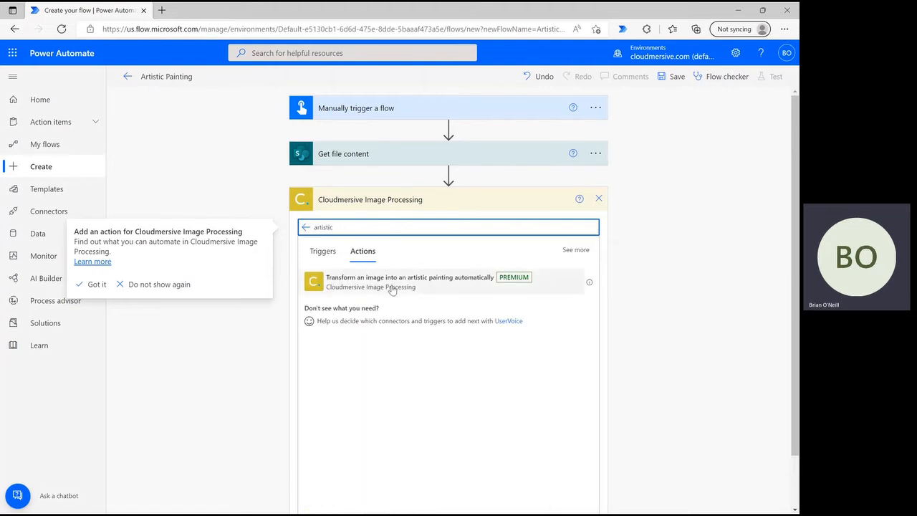
pyautogui.click(392, 288)
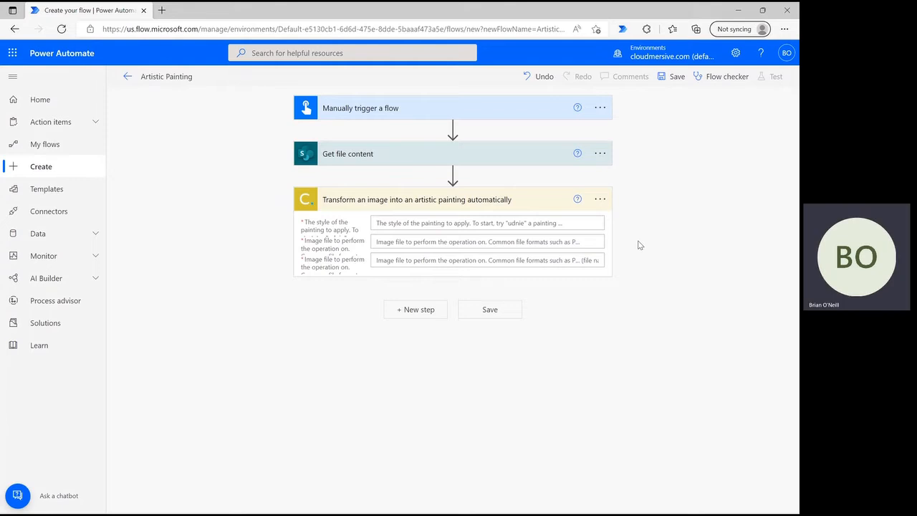
# In the artistic painting action, set the painting style to "Udnie" in quotes and the image file to the dynamic File Content
pyautogui.click(566, 221)
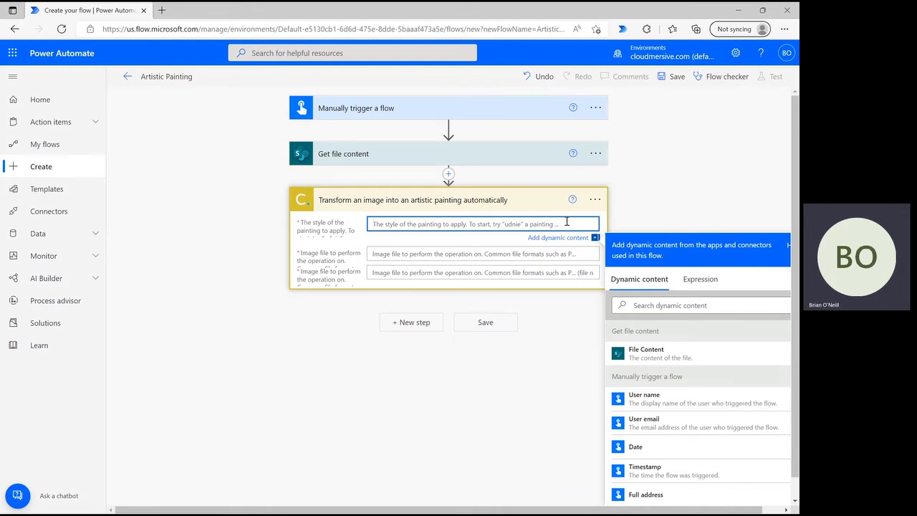
pyautogui.write('"Udnie"')
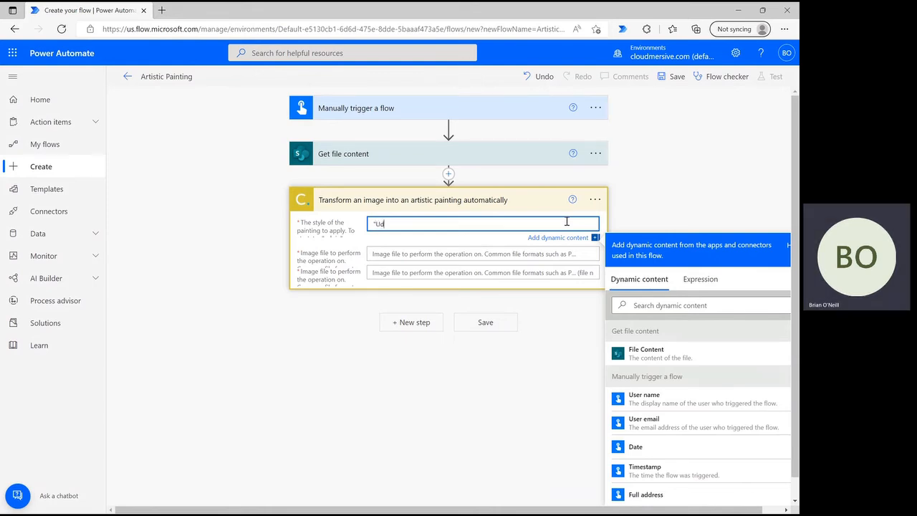
pyautogui.click(660, 223)
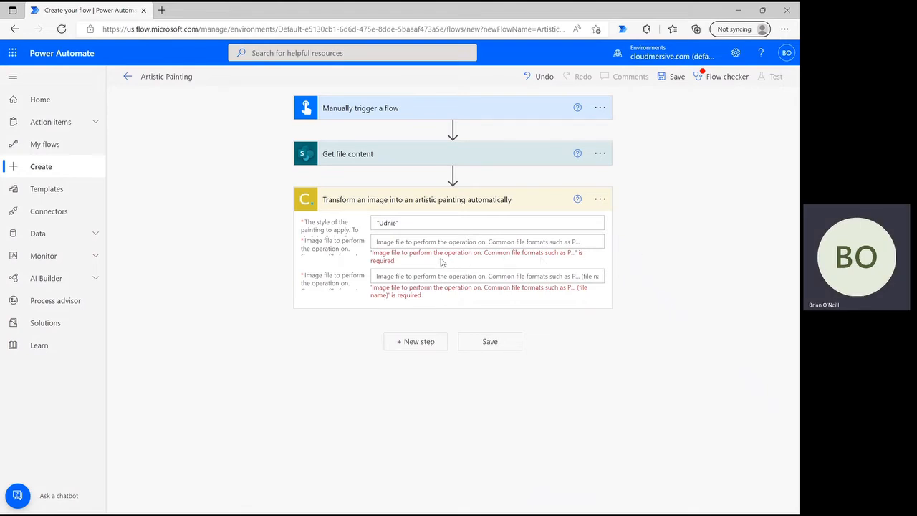
pyautogui.click(473, 242)
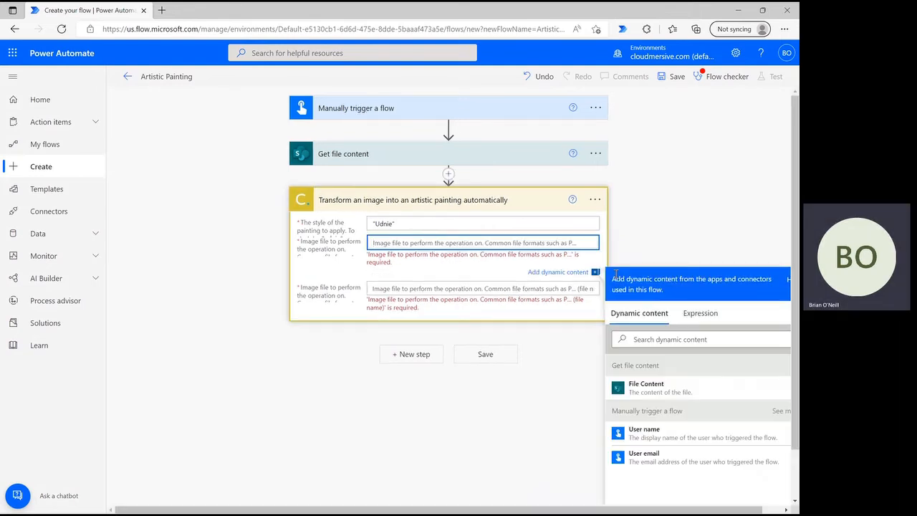
pyautogui.click(633, 384)
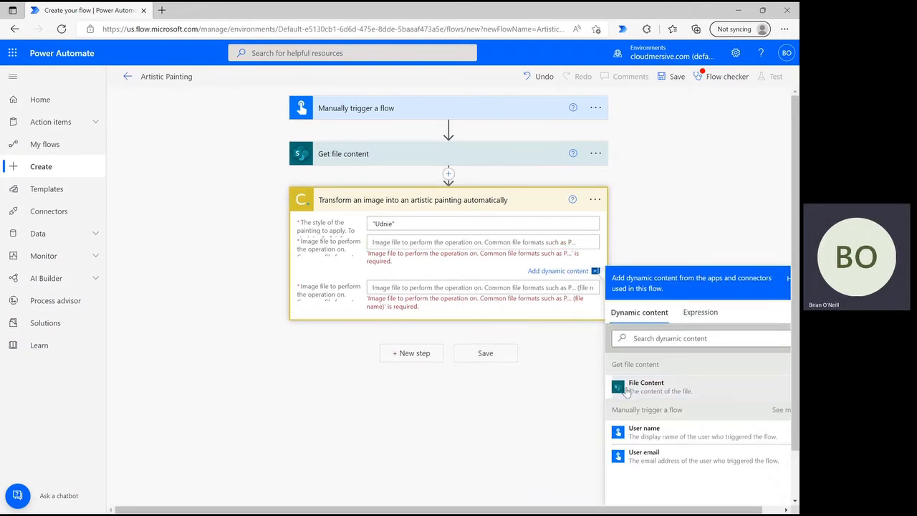
pyautogui.click(657, 225)
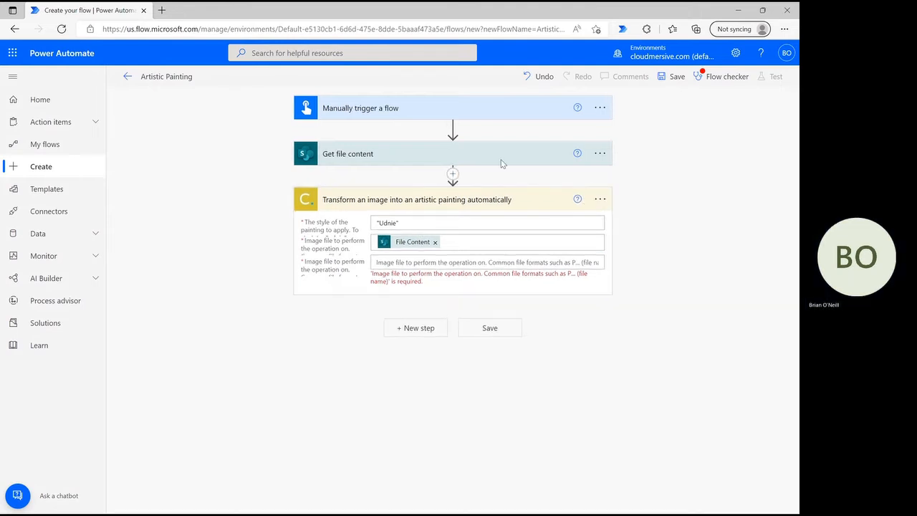
# Copy the file identifier path from Get file content into the image file name field of the artistic painting action
pyautogui.click(455, 163)
pyautogui.tripleClick(414, 196)
pyautogui.hotkey('ctrl', 'c')
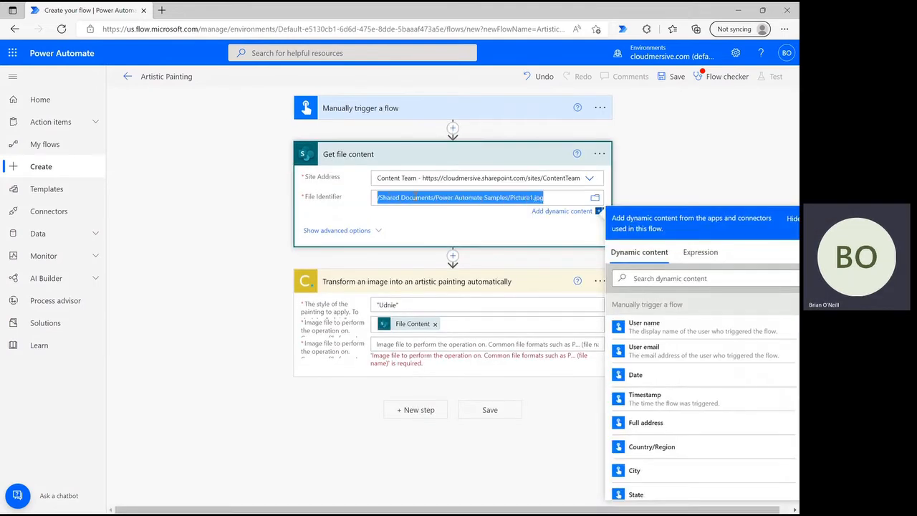
pyautogui.click(415, 345)
pyautogui.hotkey('ctrl', 'v')
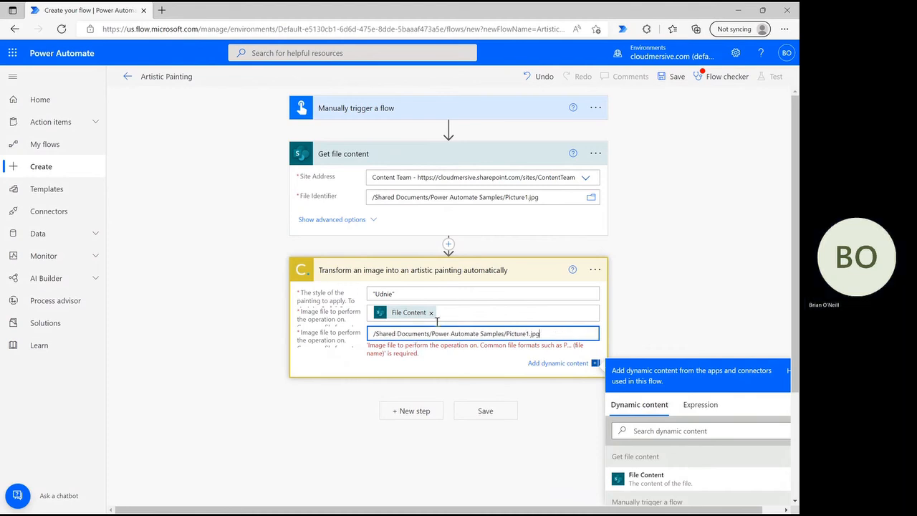
pyautogui.click(723, 252)
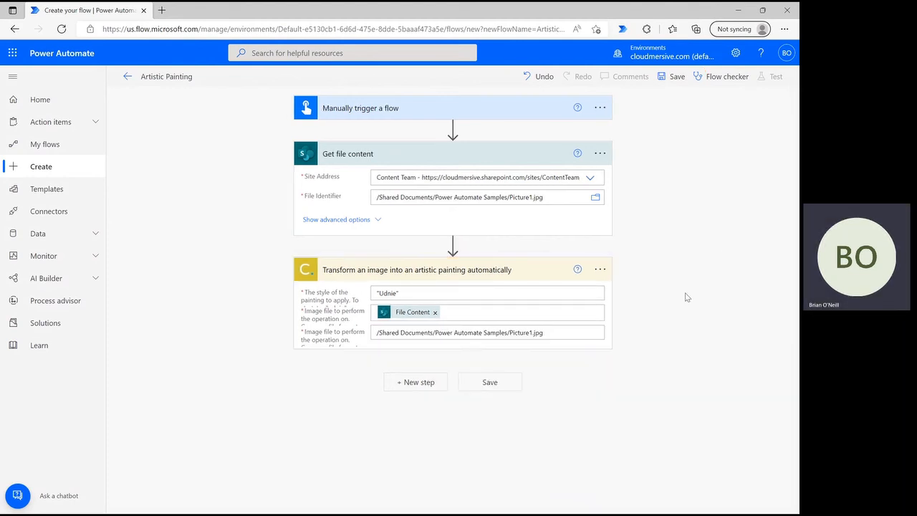
# Add the SharePoint "Create file" action as a new step after the artistic painting action
pyautogui.click(407, 384)
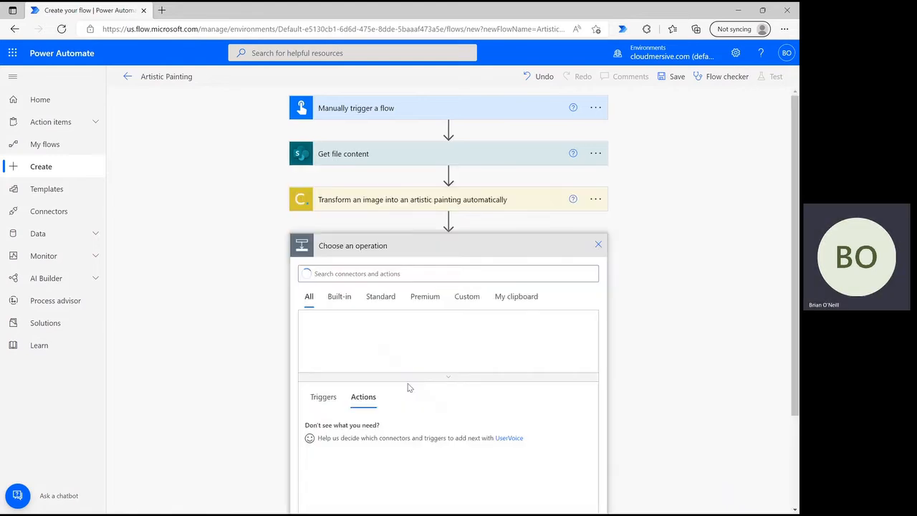
pyautogui.write('Crea')
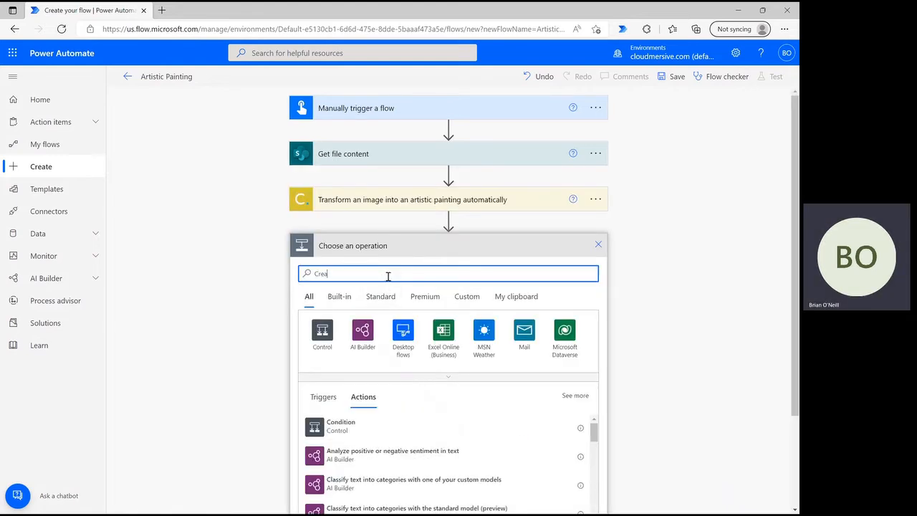
pyautogui.write('te file')
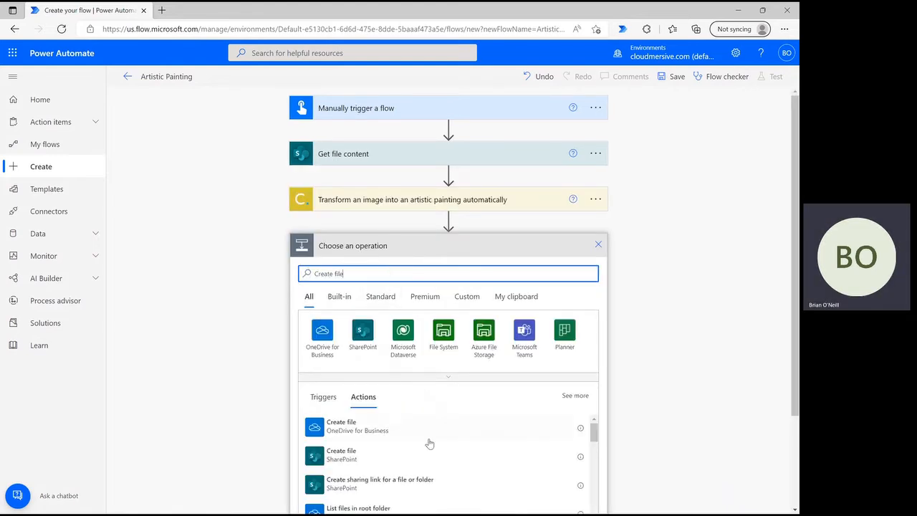
pyautogui.scroll(-1, 428, 445)
pyautogui.click(413, 451)
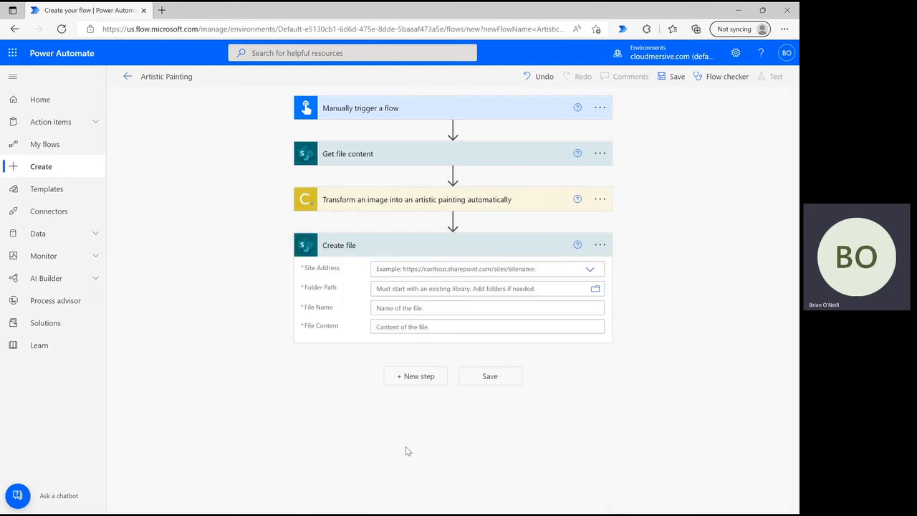
# In the Create file action, set the site address to Content Team and the folder path to /Shared Documents/Power Automate Samples
pyautogui.click(590, 270)
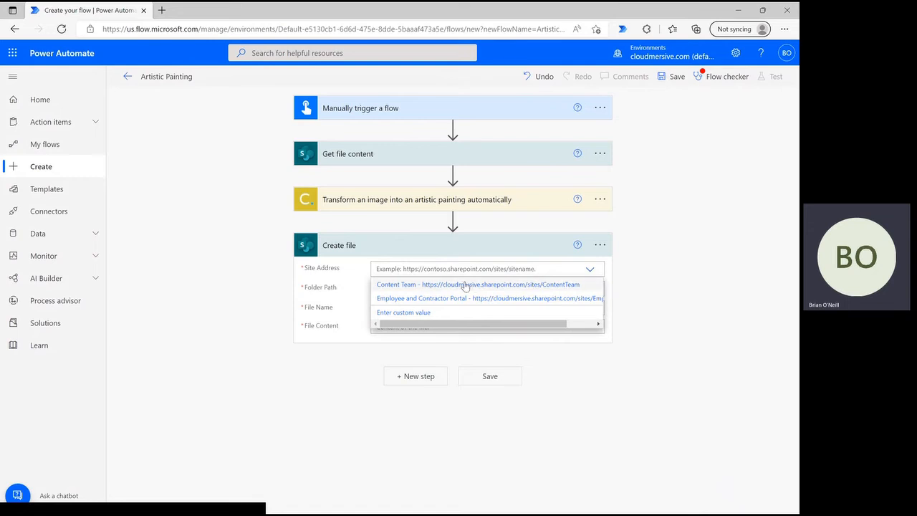
pyautogui.click(473, 285)
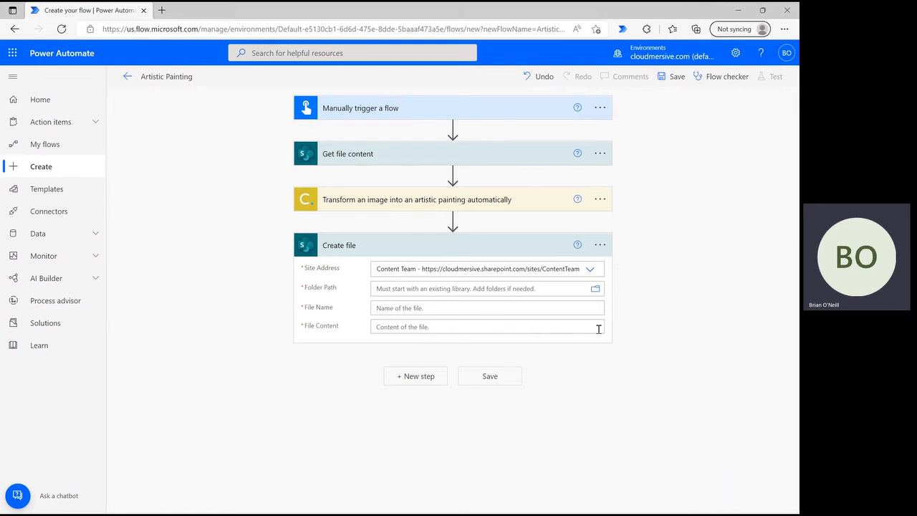
pyautogui.click(595, 290)
pyautogui.scroll(-1, 742, 215)
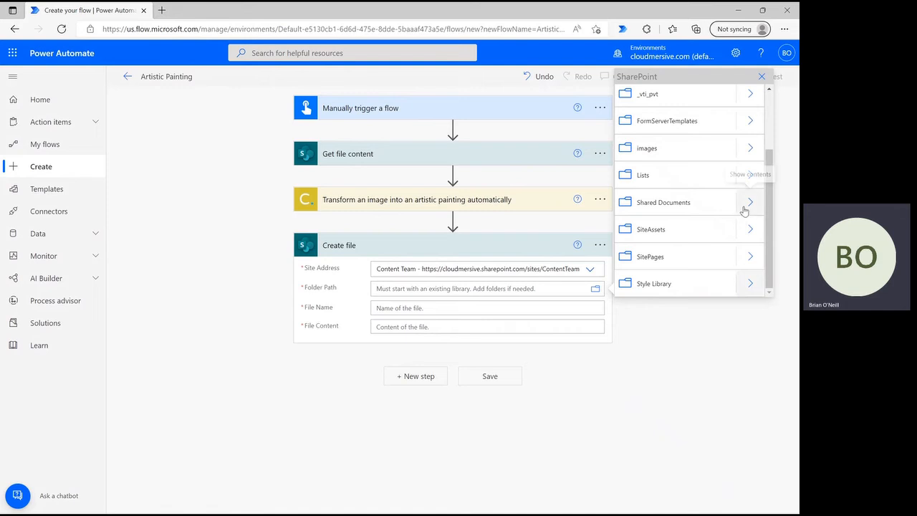
pyautogui.click(744, 208)
pyautogui.scroll(-1, 697, 282)
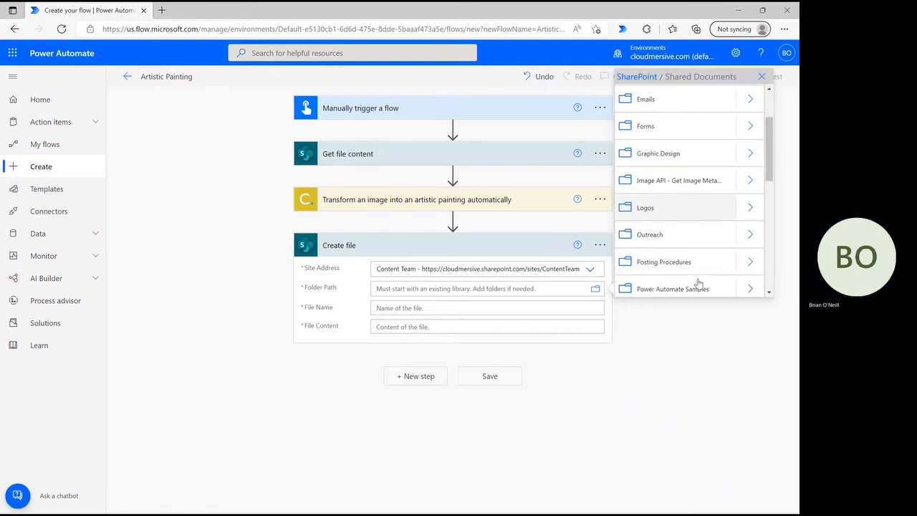
pyautogui.click(692, 288)
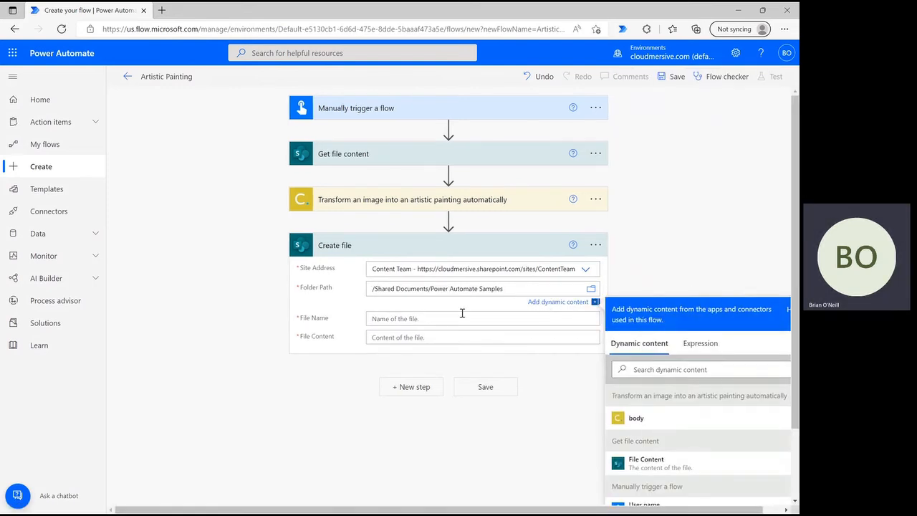
# Name the new file "Artistic Image.jpg" and set its file content to the dynamic body output of the artistic painting action
pyautogui.click(441, 321)
pyautogui.write('Aitis')
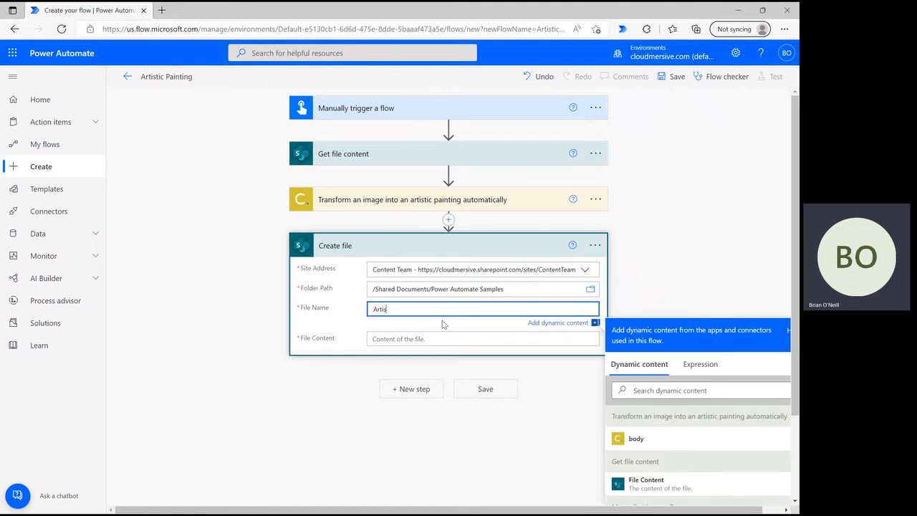
pyautogui.write('tic Image.jpg')
pyautogui.click(422, 343)
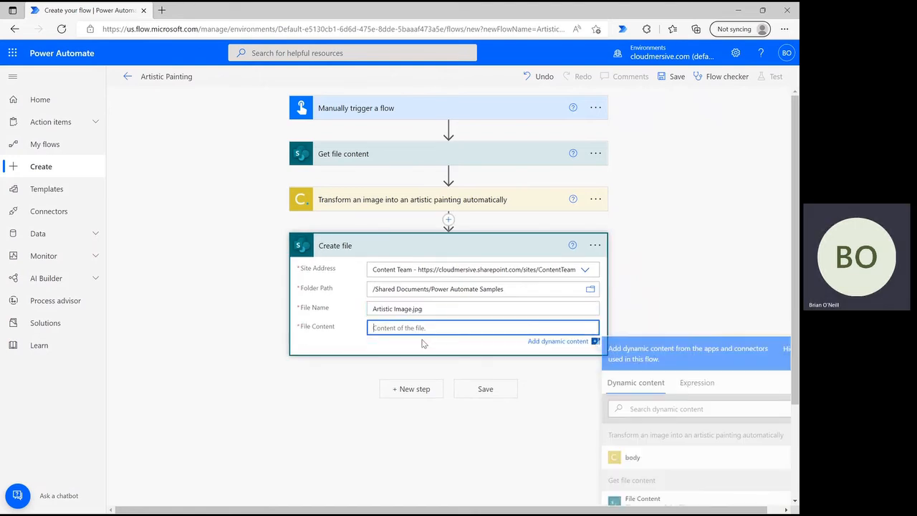
pyautogui.click(654, 459)
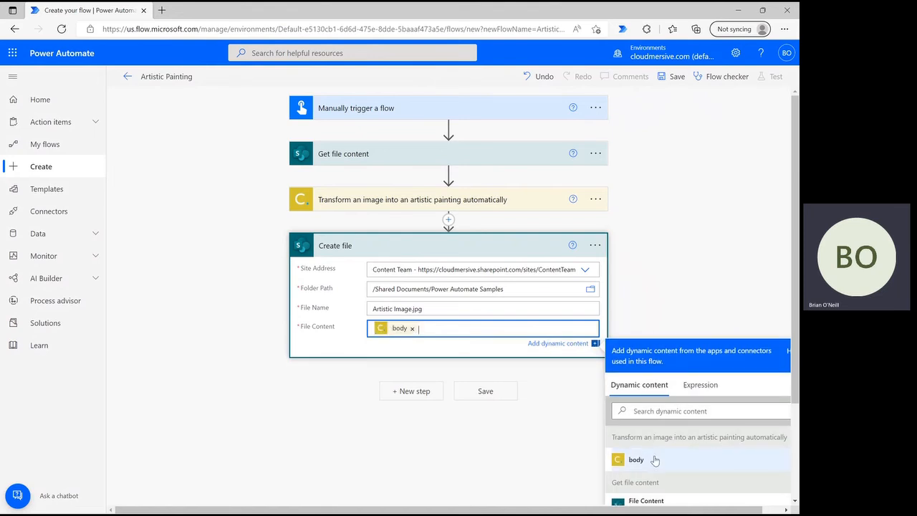
pyautogui.click(686, 241)
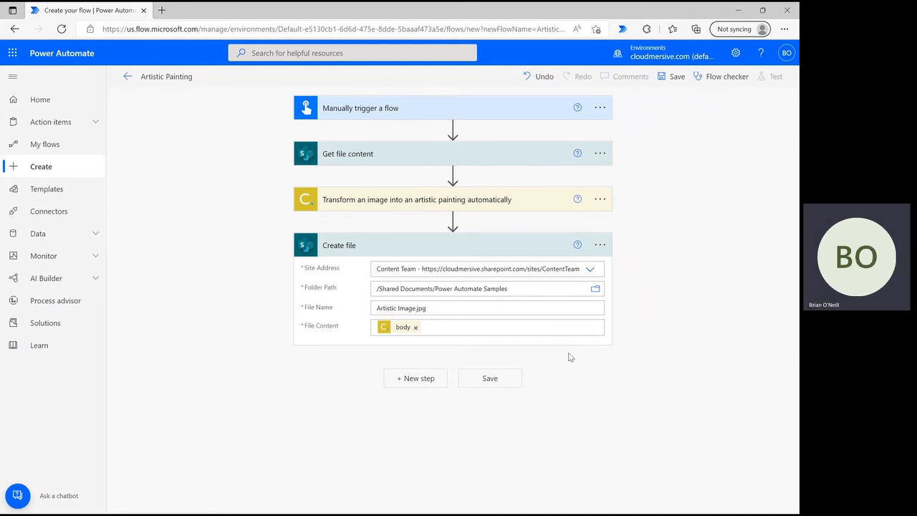
# Save the flow, run it as a manual test, and close the run confirmation
pyautogui.click(491, 380)
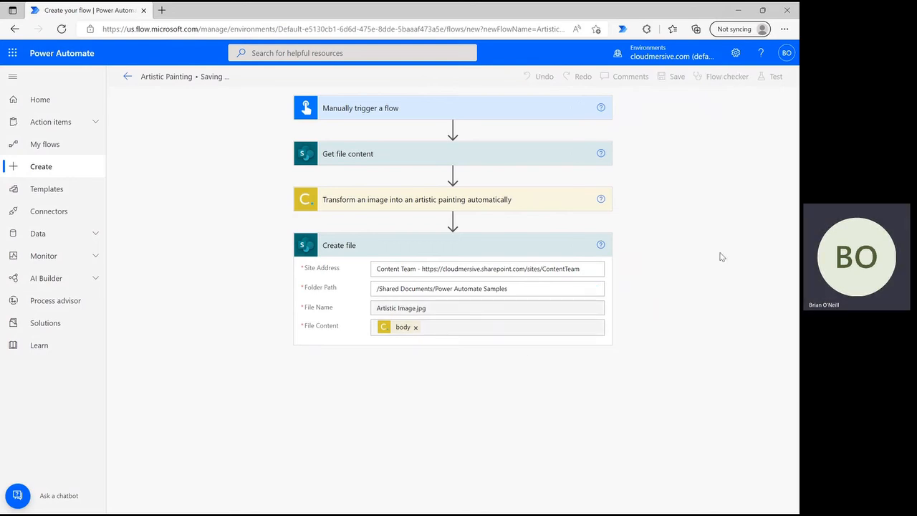
pyautogui.click(772, 77)
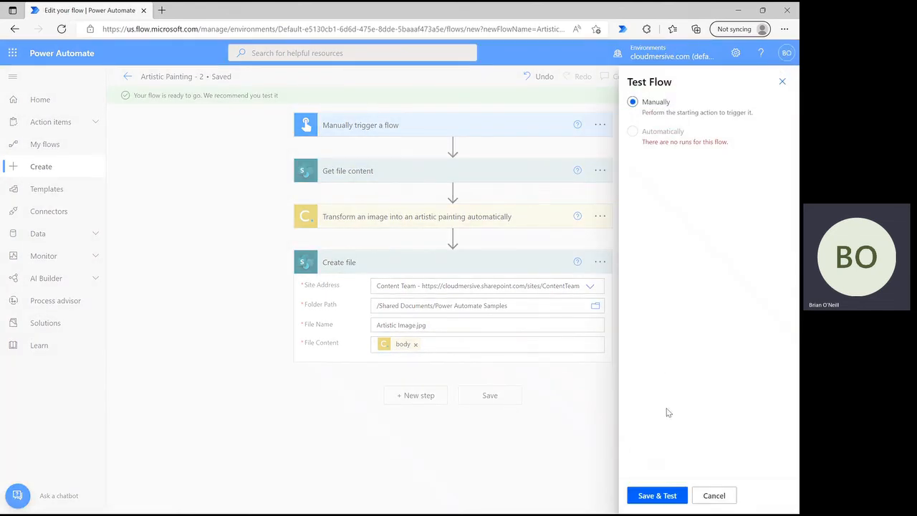
pyautogui.click(653, 494)
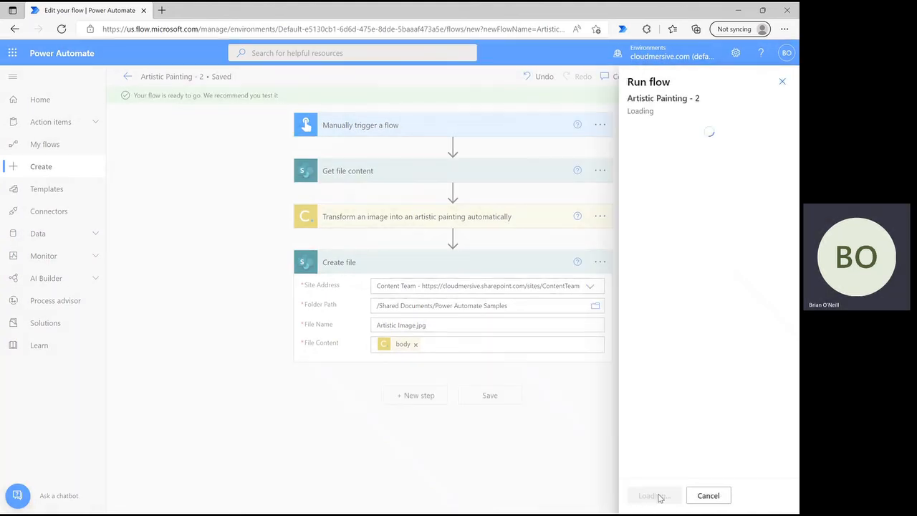
pyautogui.click(654, 496)
pyautogui.click(654, 496)
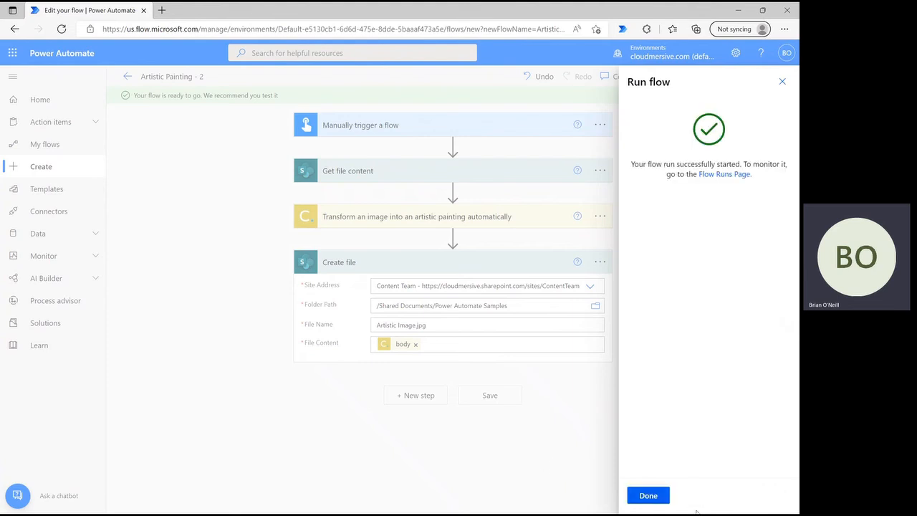
pyautogui.click(648, 496)
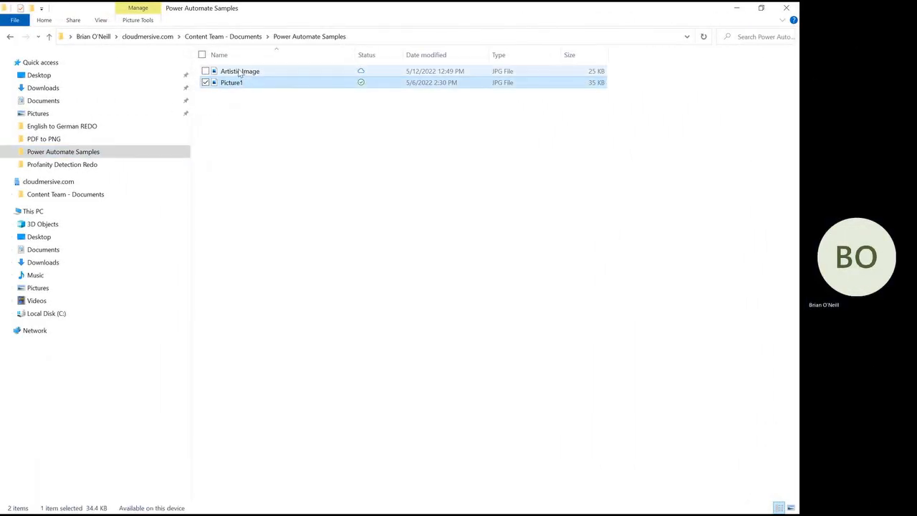
# Switch to File Explorer and select the Artistic Image file in the Power Automate Samples folder
pyautogui.click(239, 73)
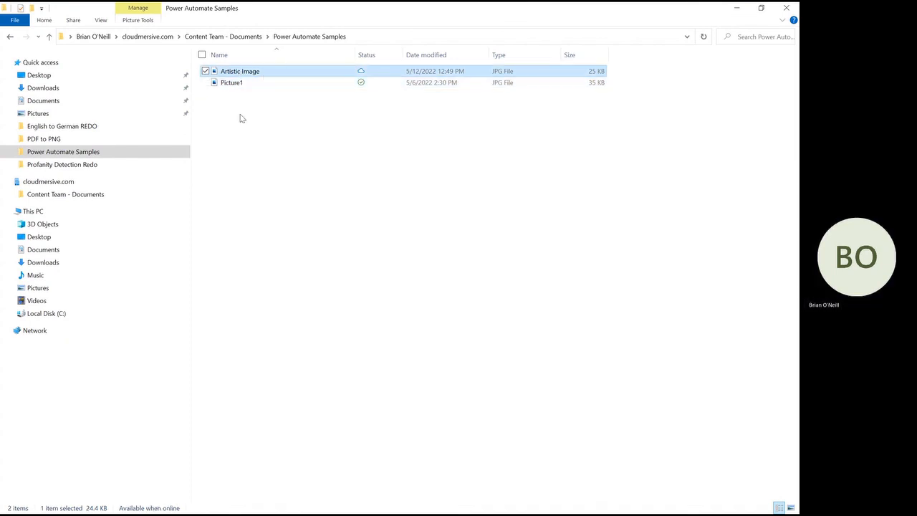